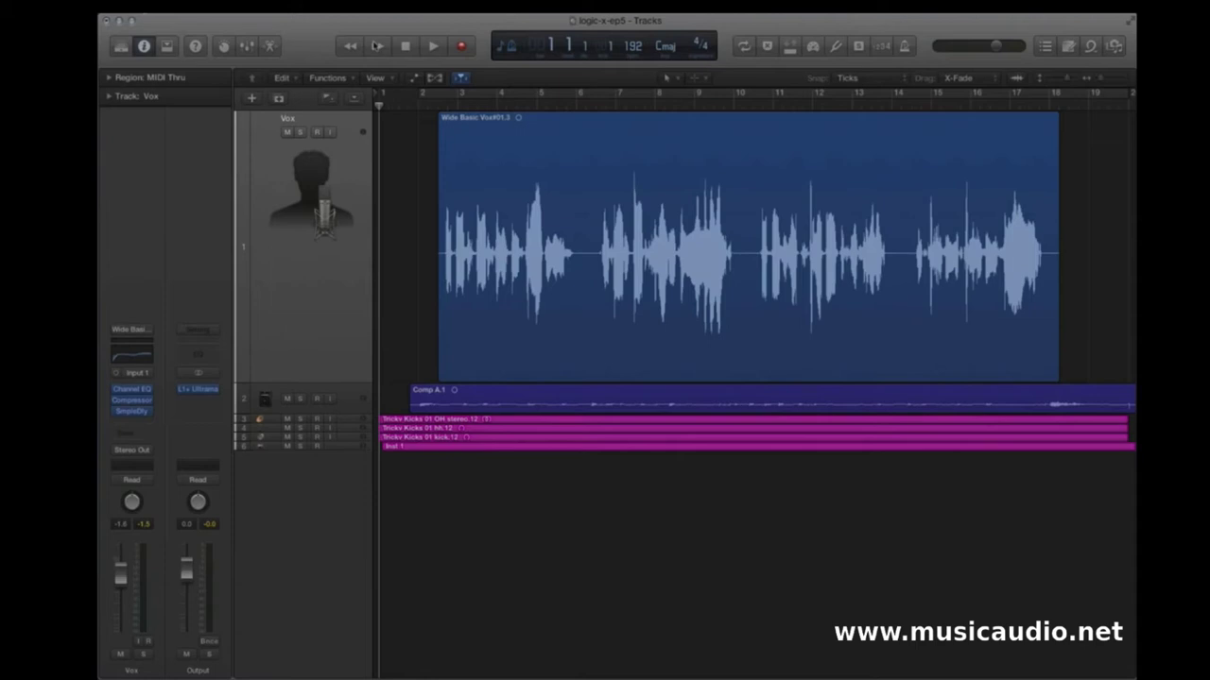
Check the recording options for Allow Quick Punch-In, and play the project through before returning to its start
left_click(333, 12)
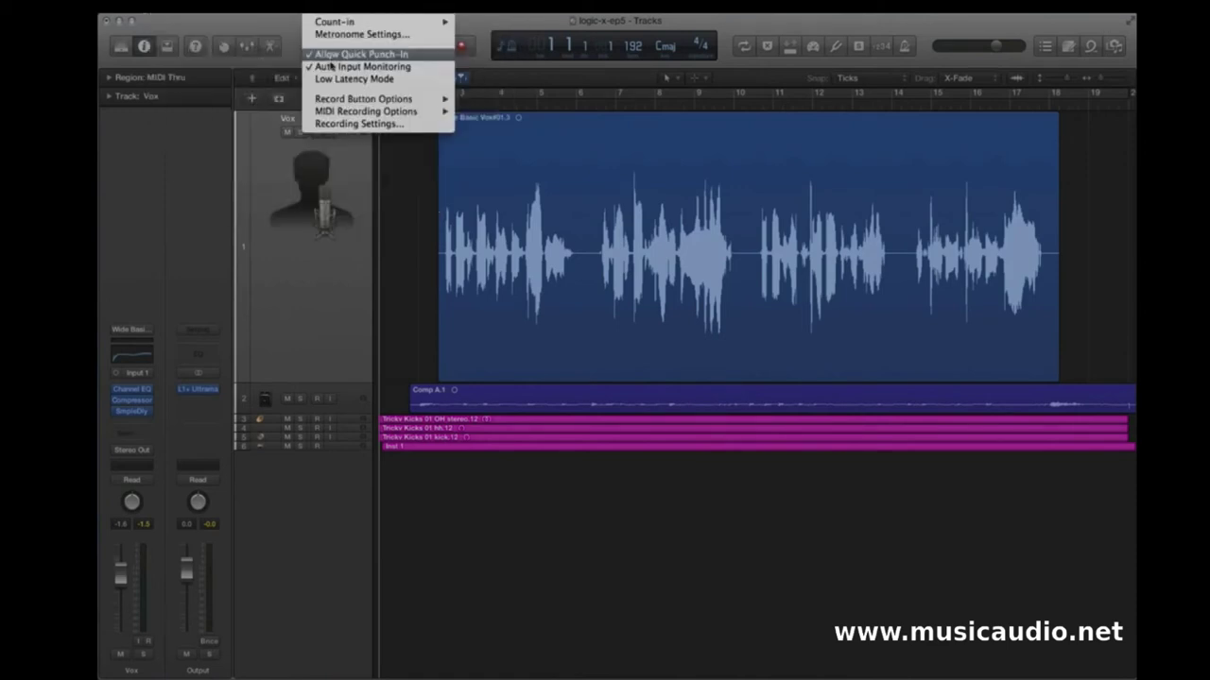
left_click(387, 200)
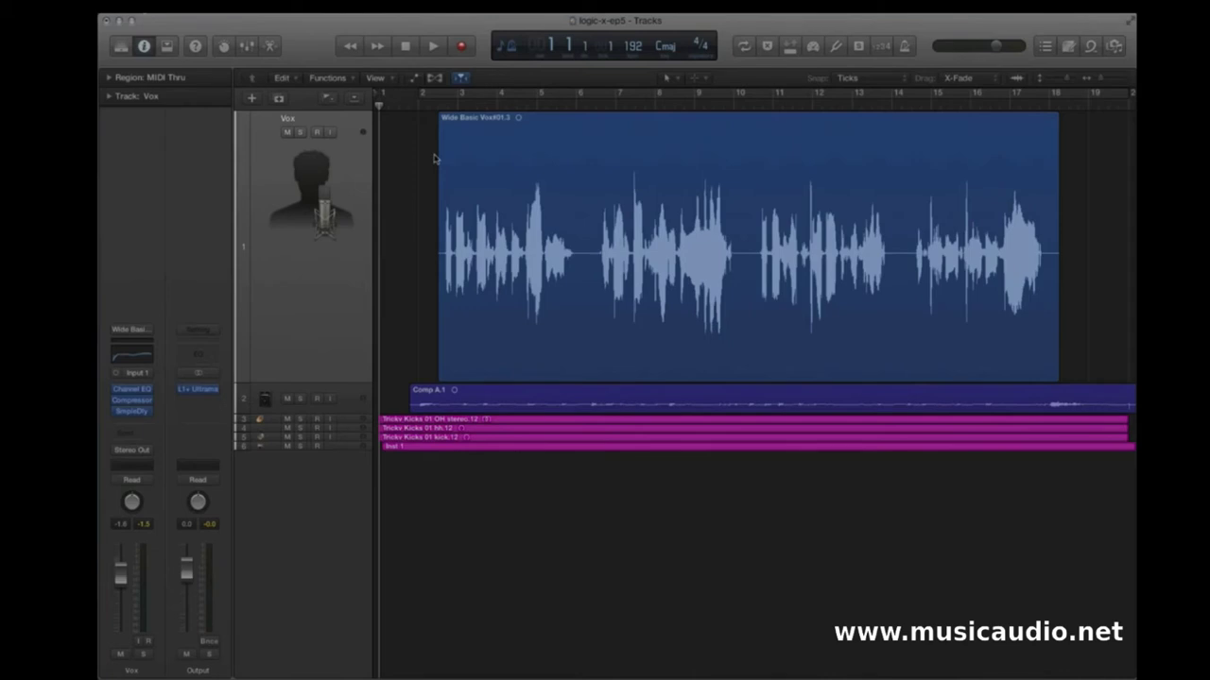
key("space")
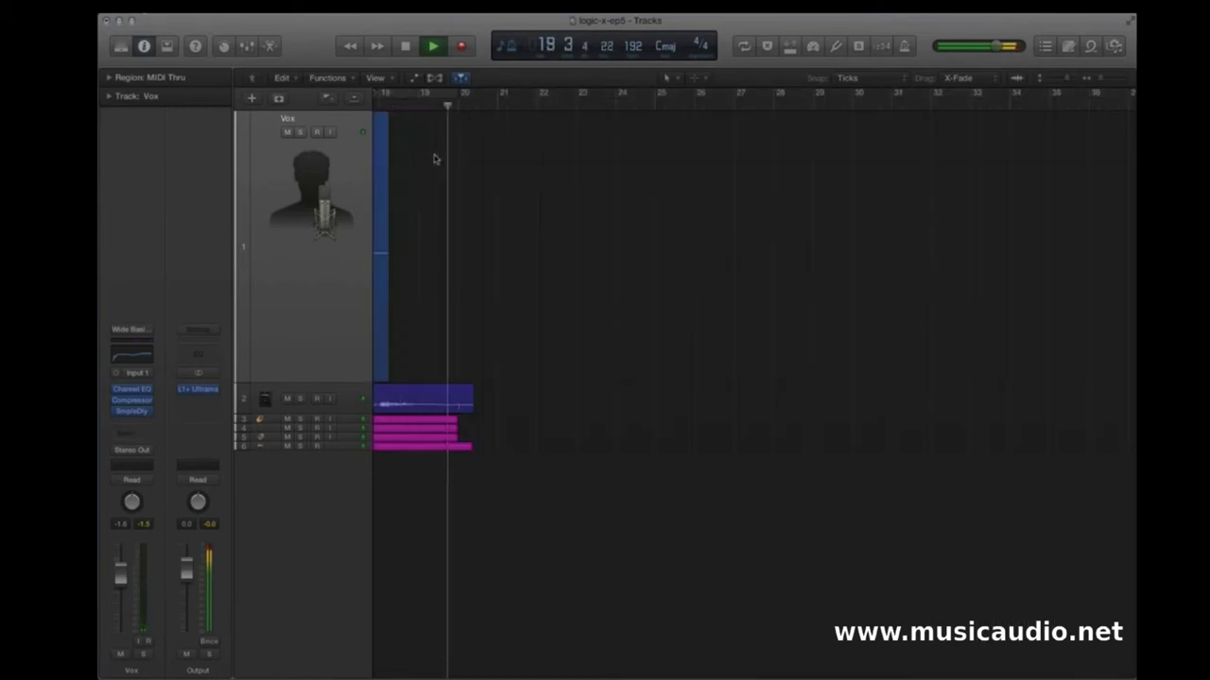
key("space")
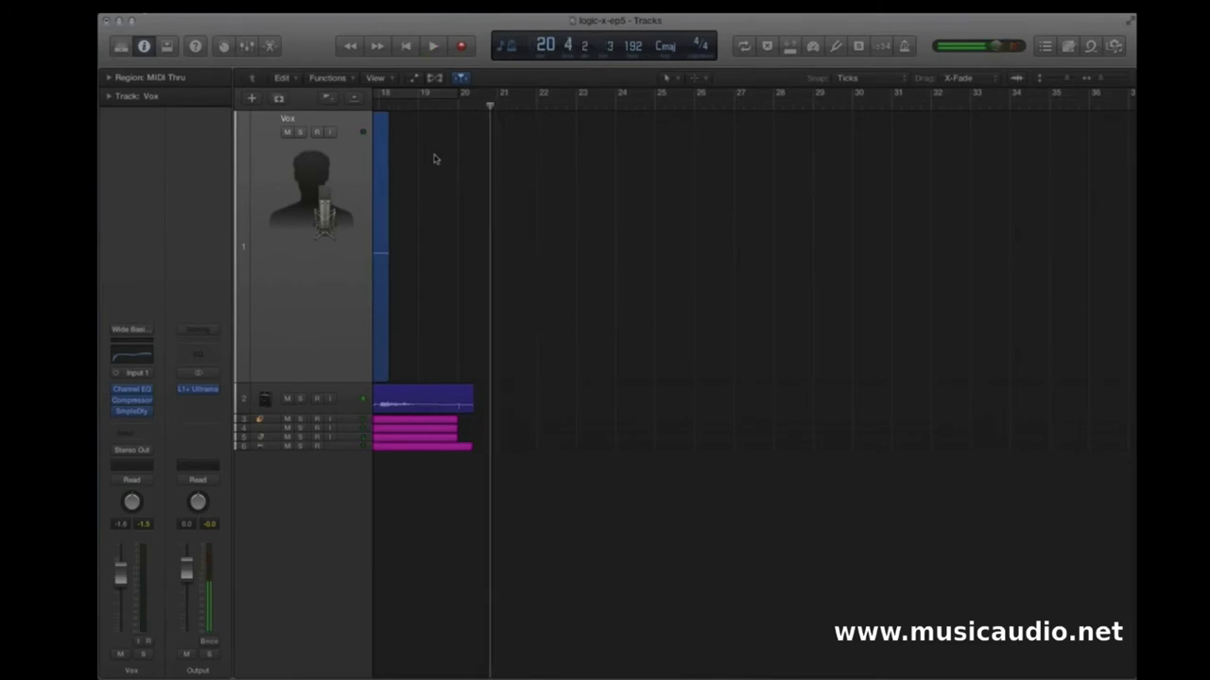
key("Return")
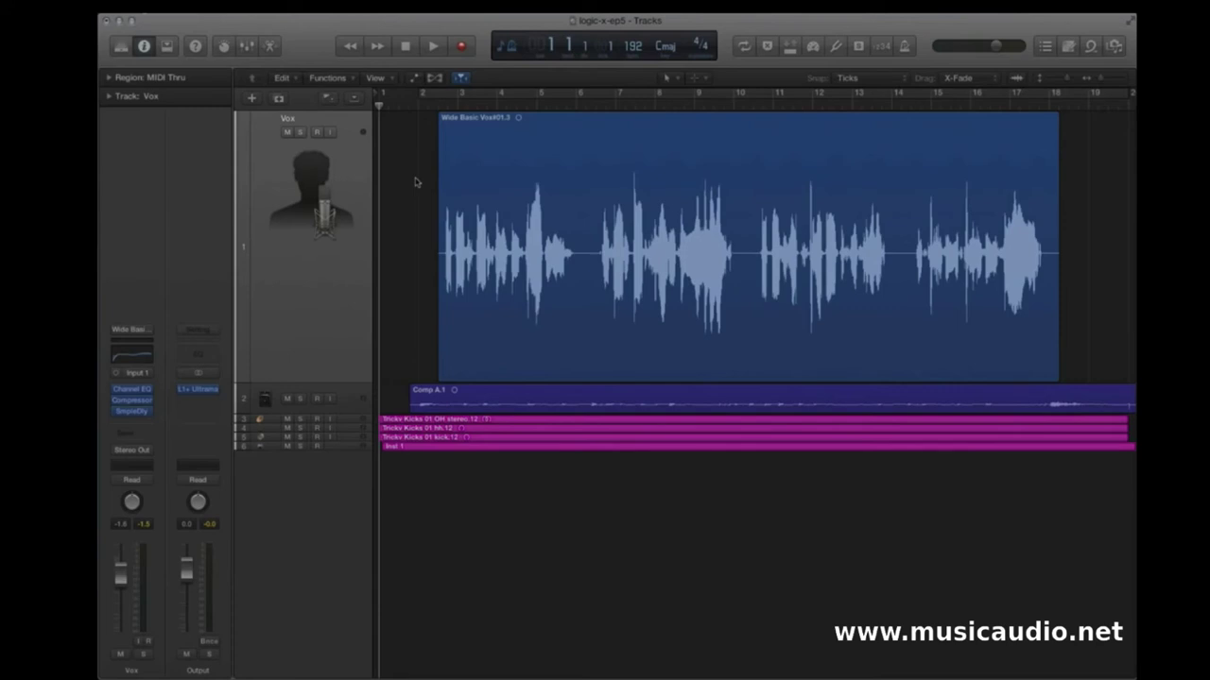
Record-enable the Vox track and punch in a second vocal take during playback, from about bar 6 to bar 14.5
left_click(326, 143)
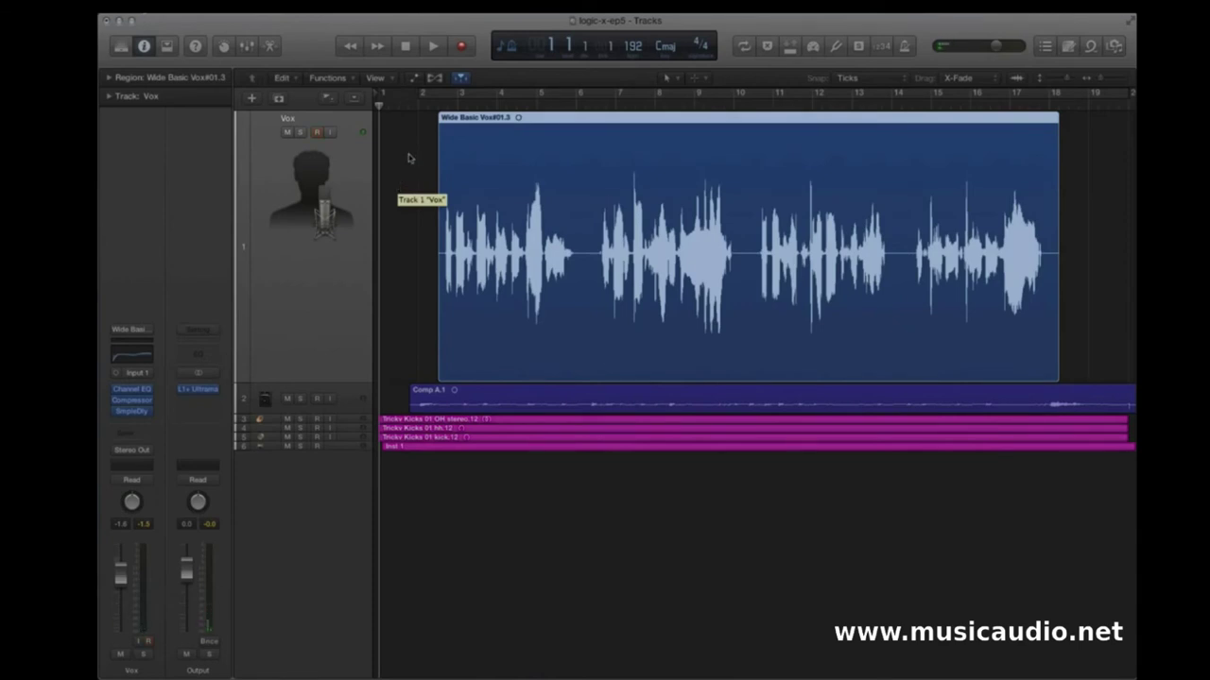
left_click(407, 152)
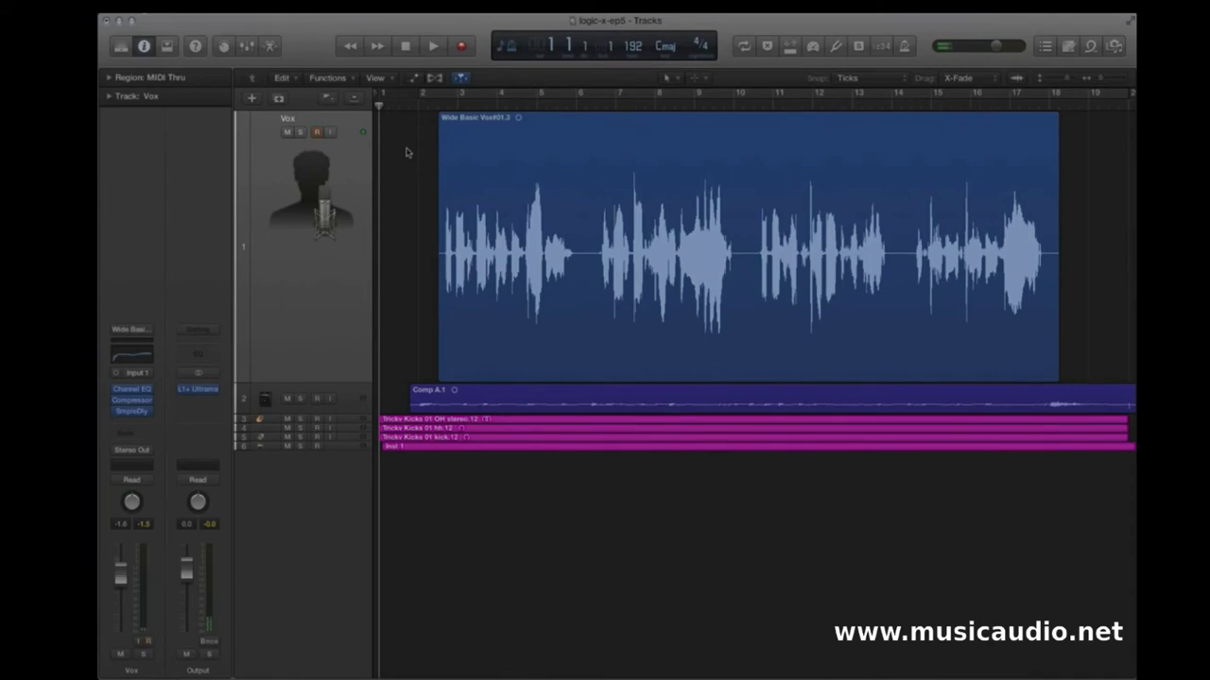
key("ctrl+r")
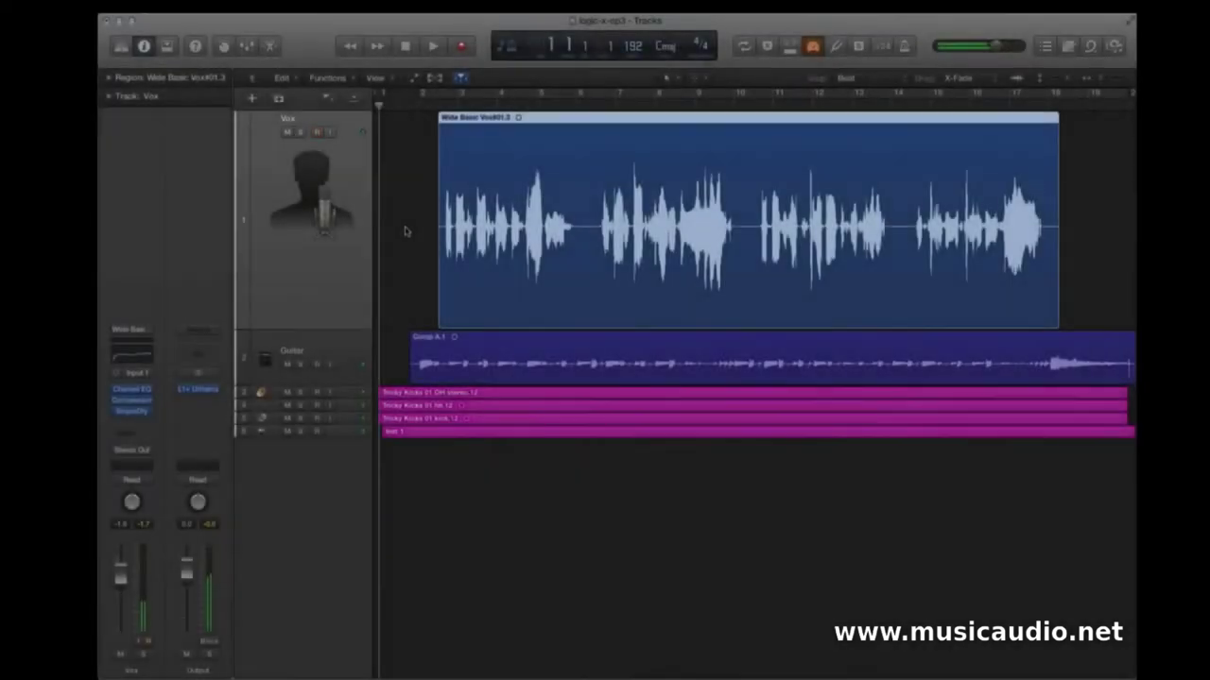
key("space")
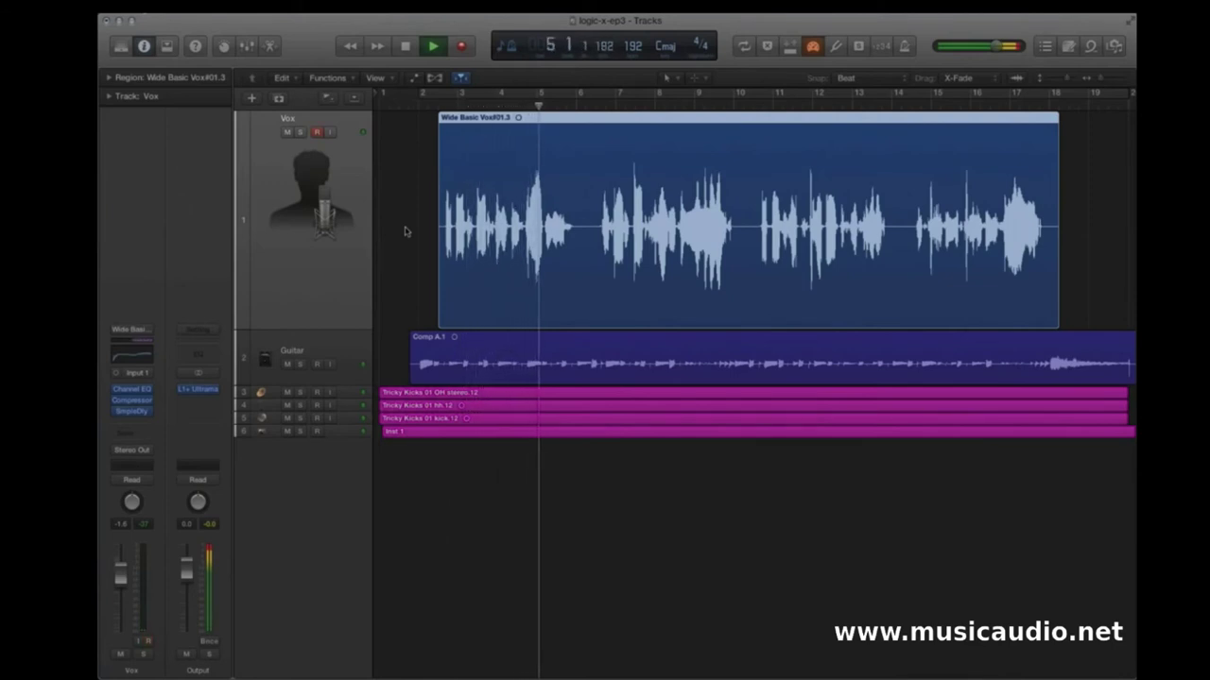
key("r")
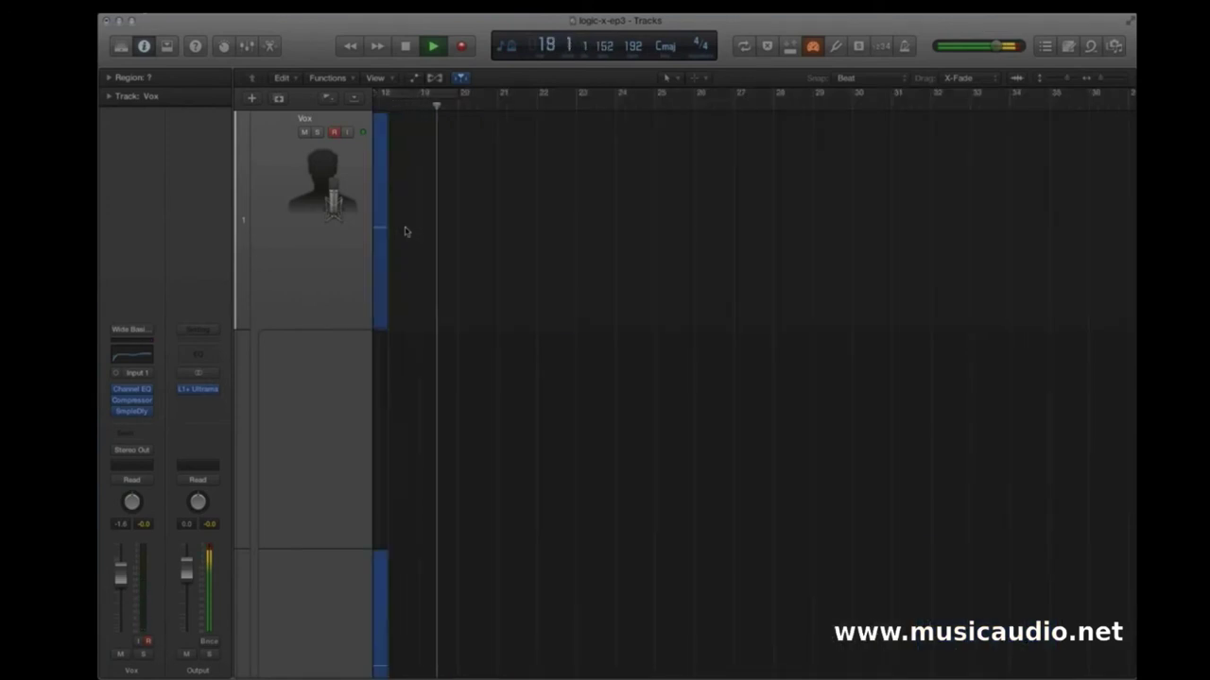
key("space")
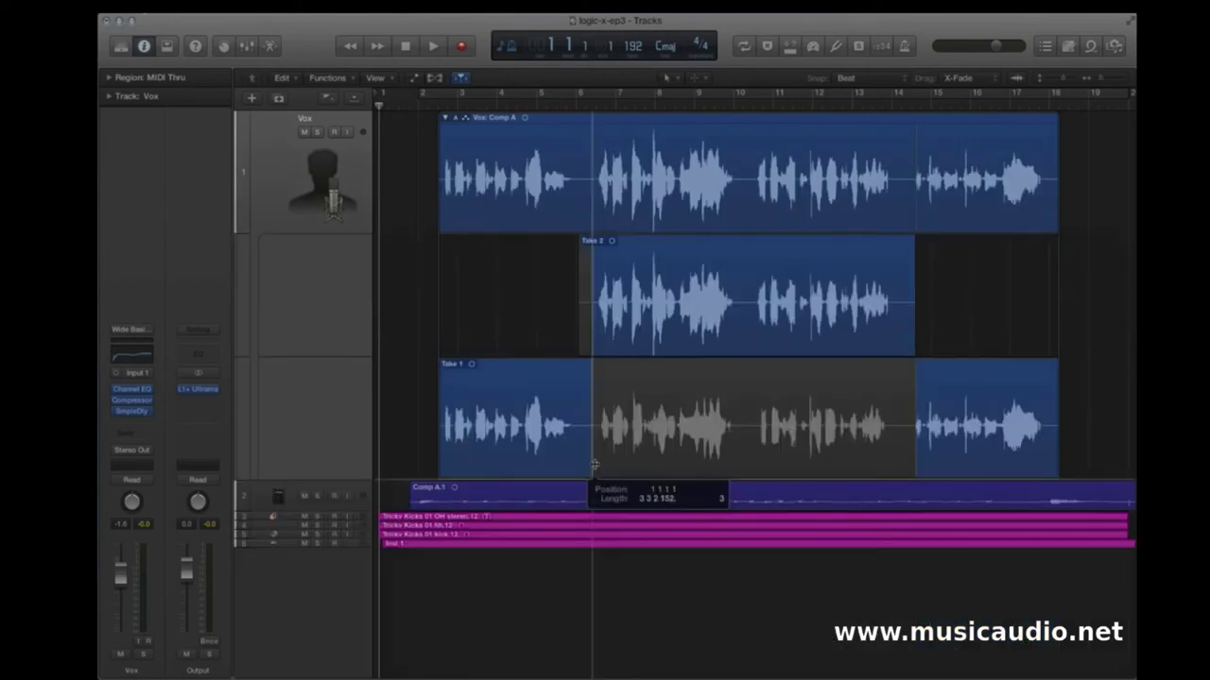
Set snapping to Ticks and narrow the Take 2 comp section slightly at both its start and its end
left_click(859, 81)
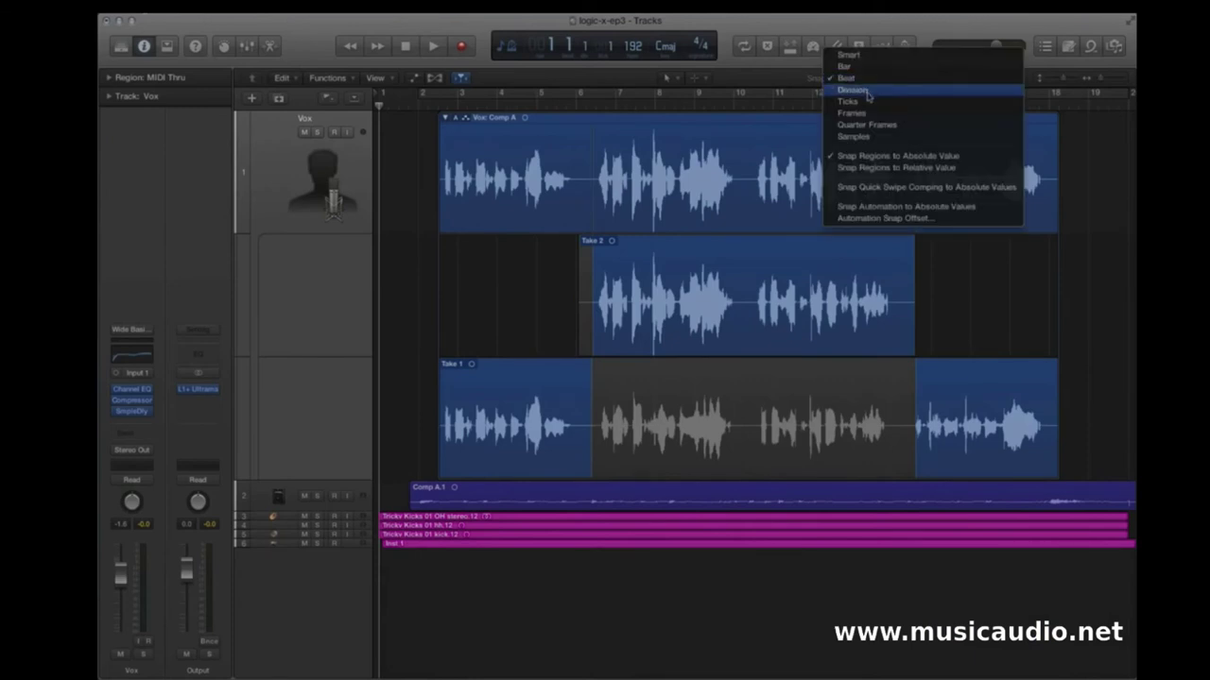
left_click(851, 101)
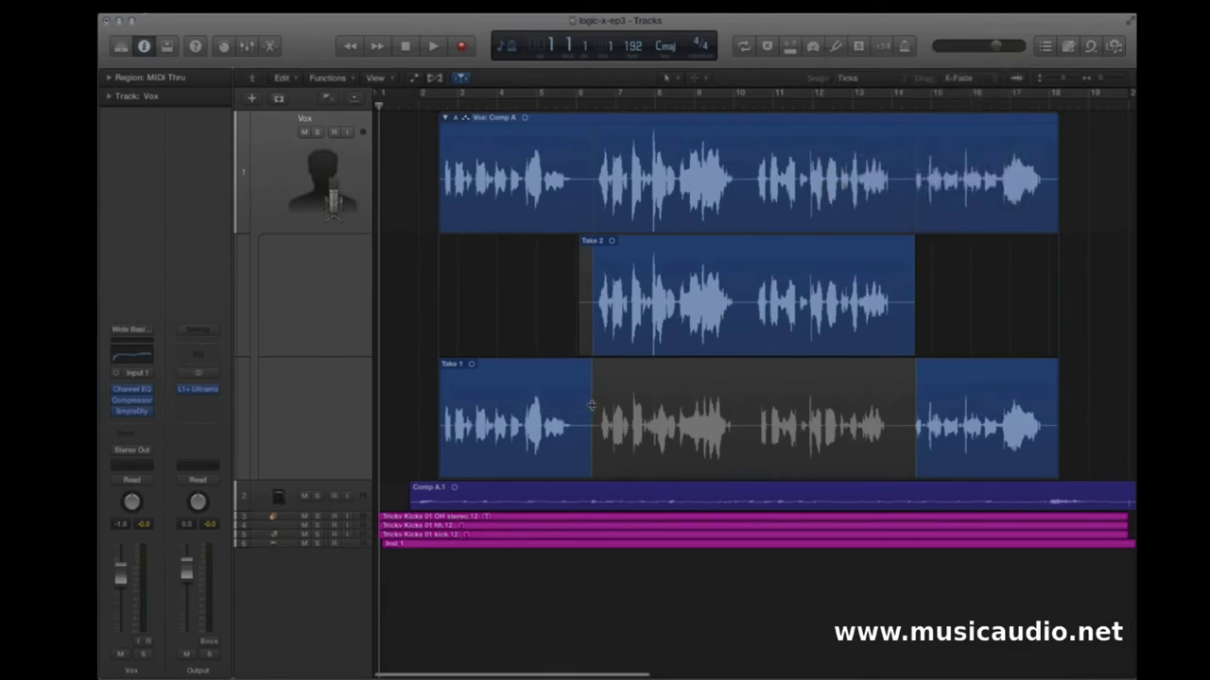
left_click_drag(592, 426, 594, 427)
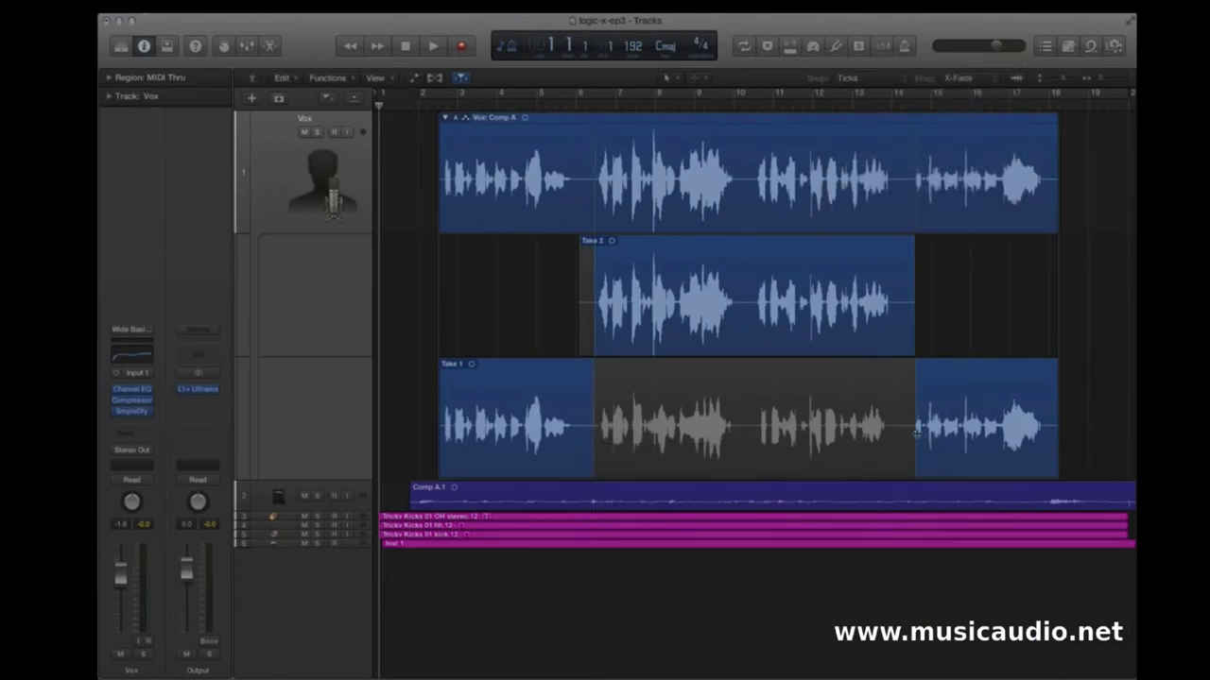
left_click_drag(915, 437, 904, 460)
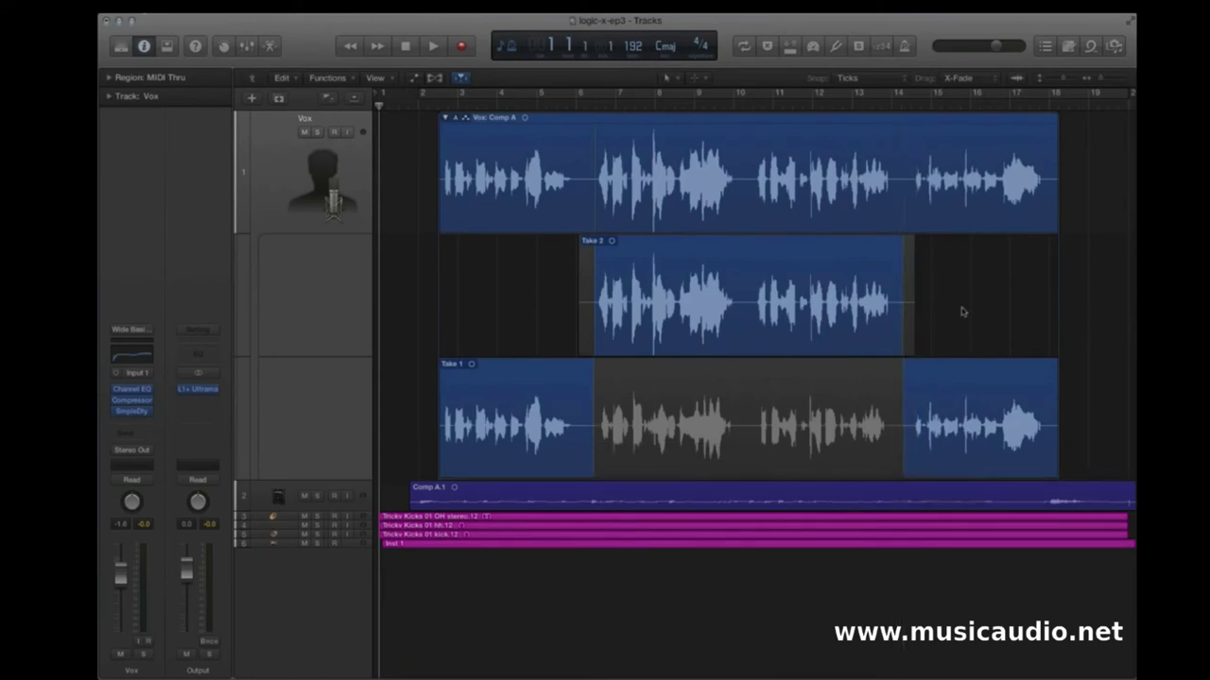
Collapse the Vox take folder to flatten and merge Comp A, and play the project through
double_click(986, 171)
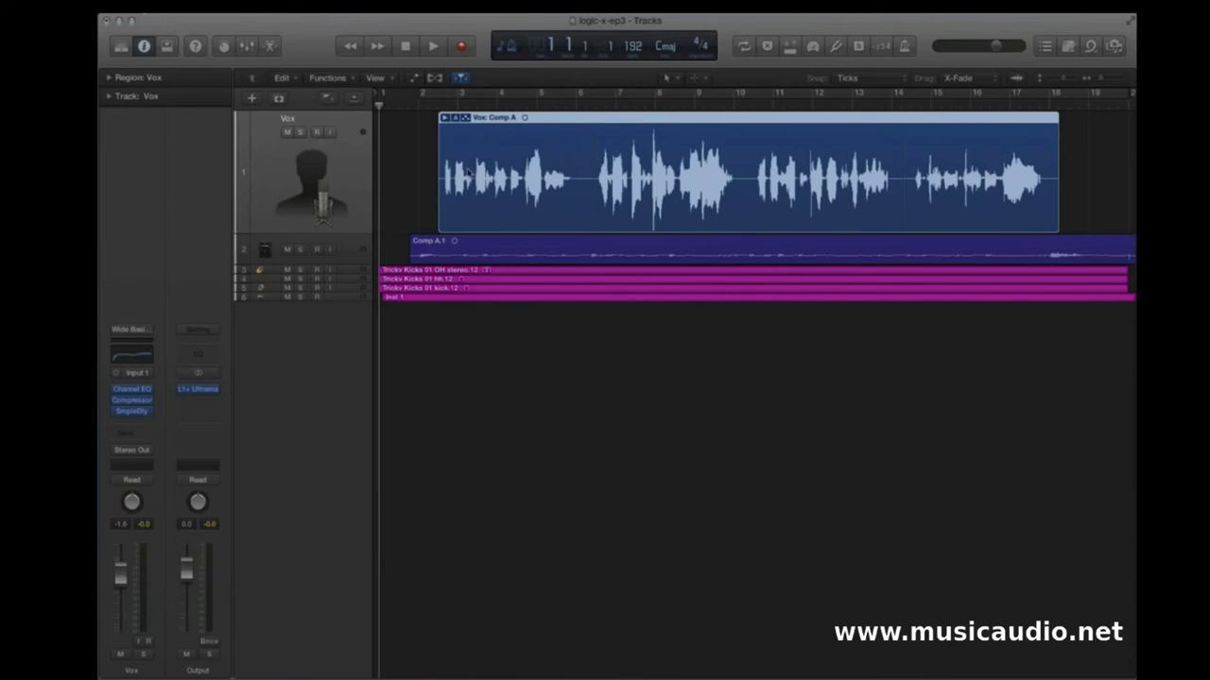
left_click(455, 118)
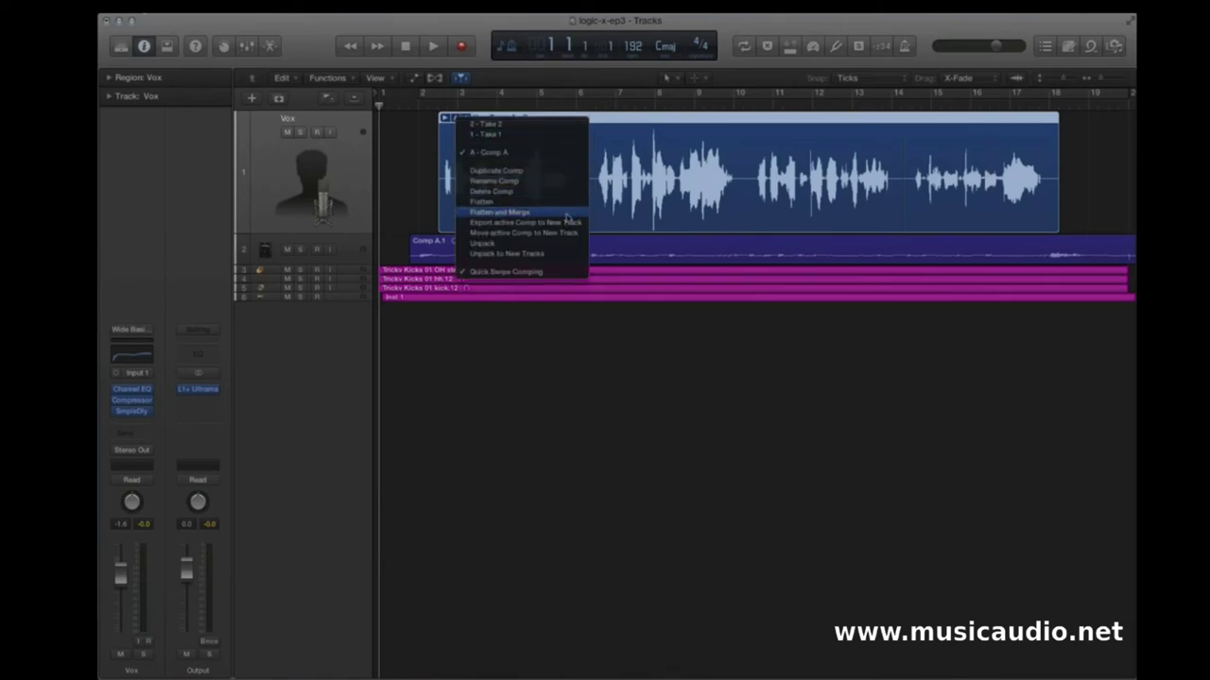
left_click(488, 213)
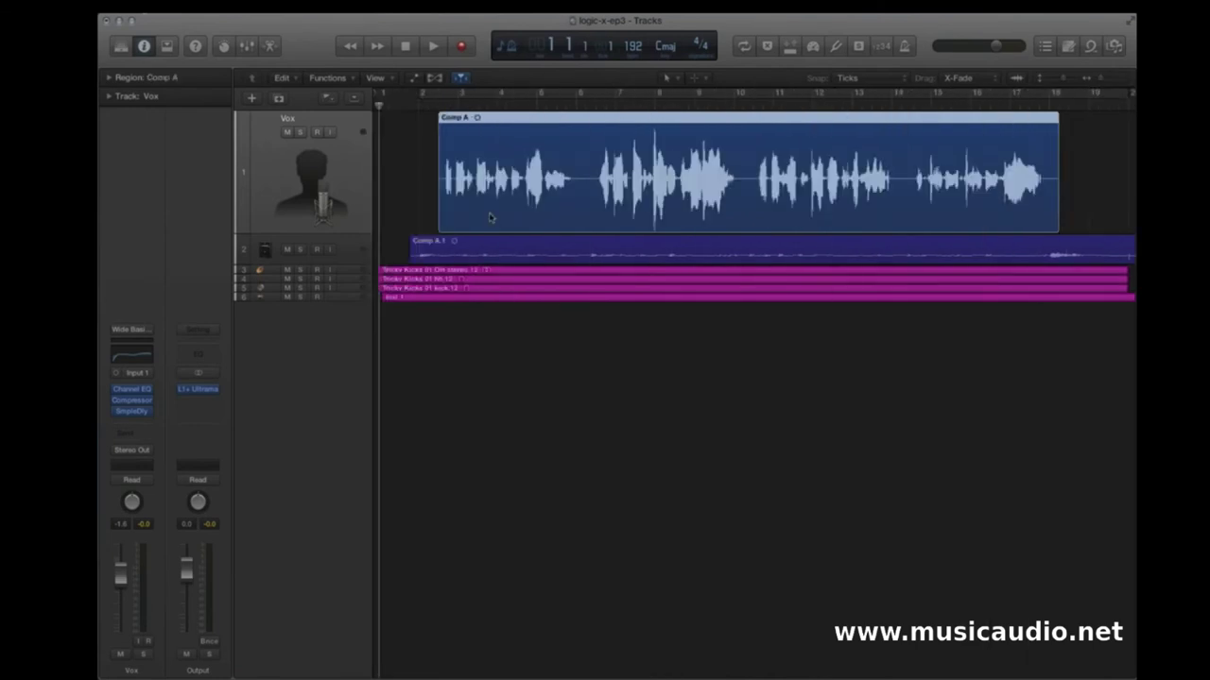
key("space")
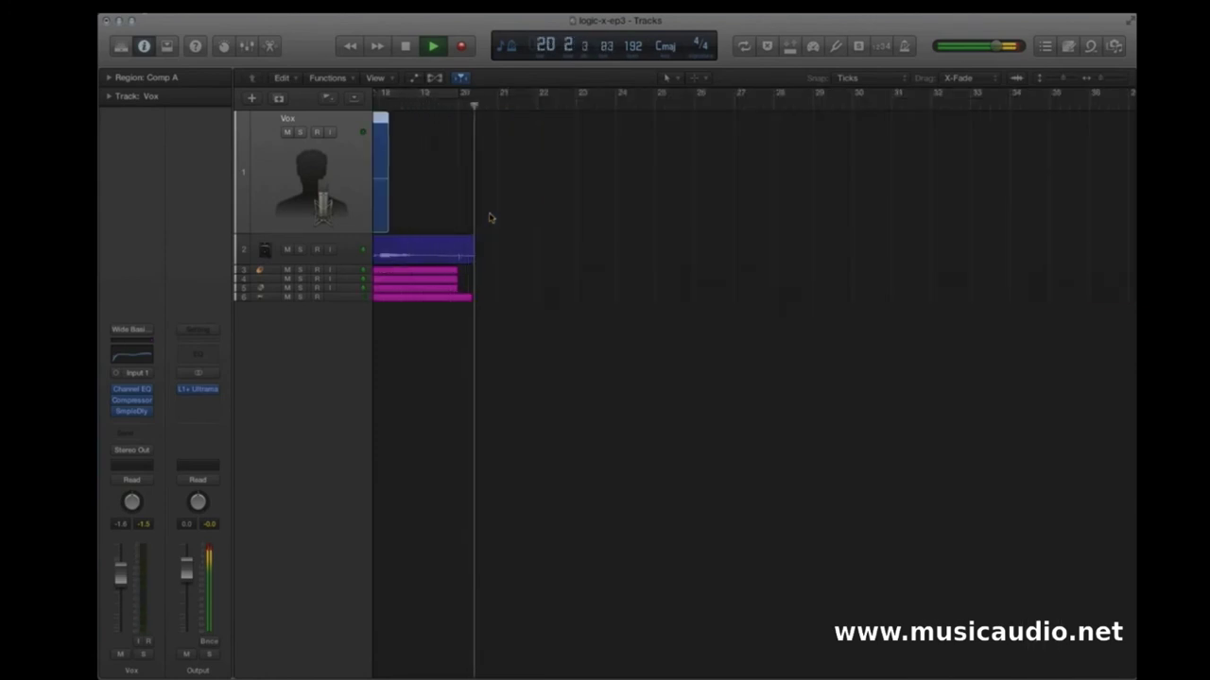
key("space")
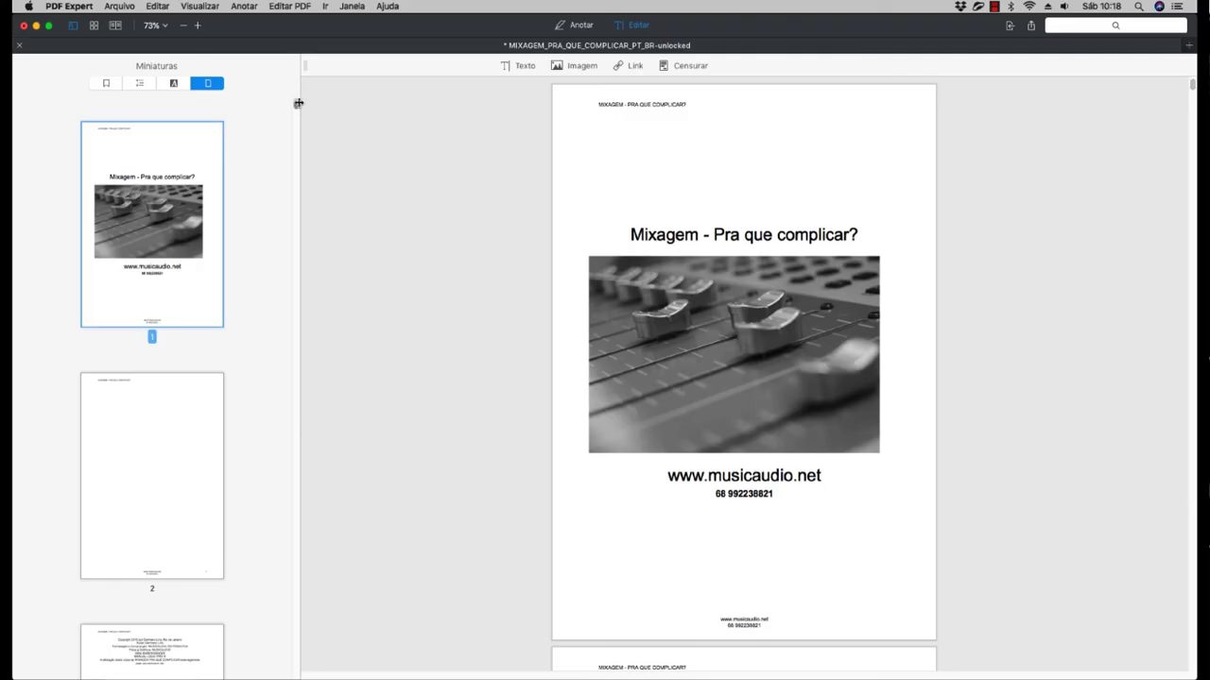
In PDF Expert, skim the pages of the "Mixagem - Pra que complicar?" book and return to its cover
left_click_drag(297, 106, 297, 137)
left_click(192, 308)
scroll(208, 356, "down", 10)
left_click(192, 335)
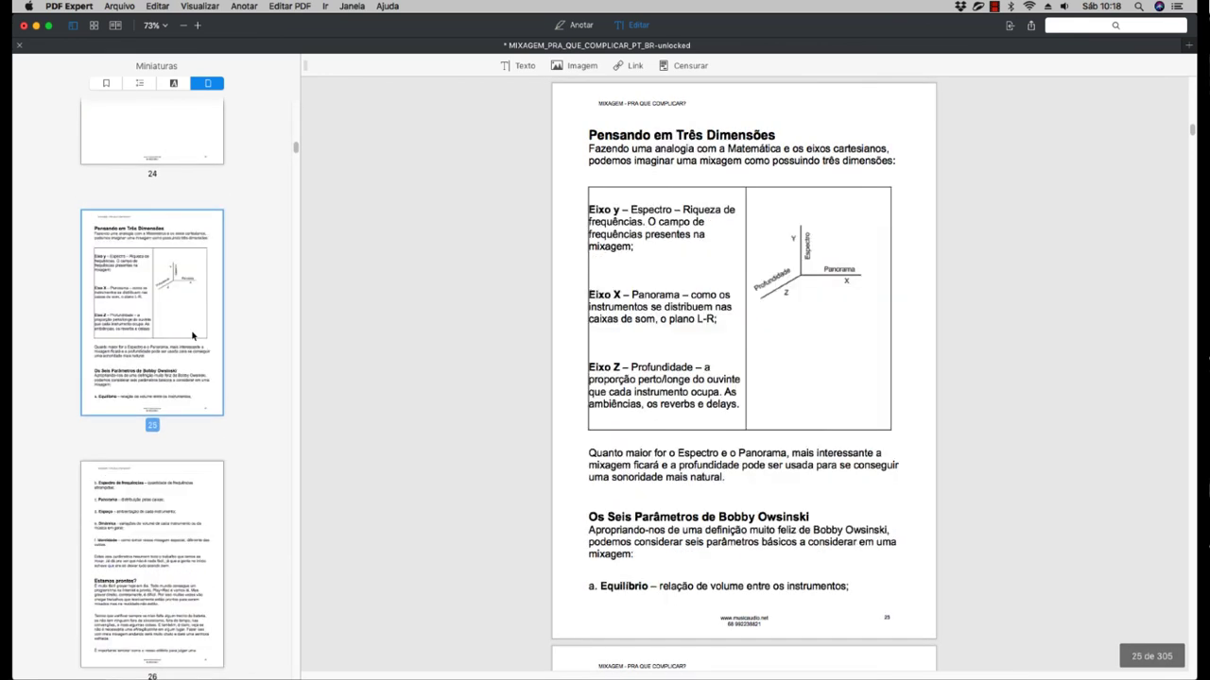
scroll(204, 346, "down", 10)
left_click(216, 471)
scroll(216, 471, "down", 20)
left_click(167, 529)
scroll(168, 529, "down", 10)
left_click(160, 432)
scroll(177, 429, "down", 4)
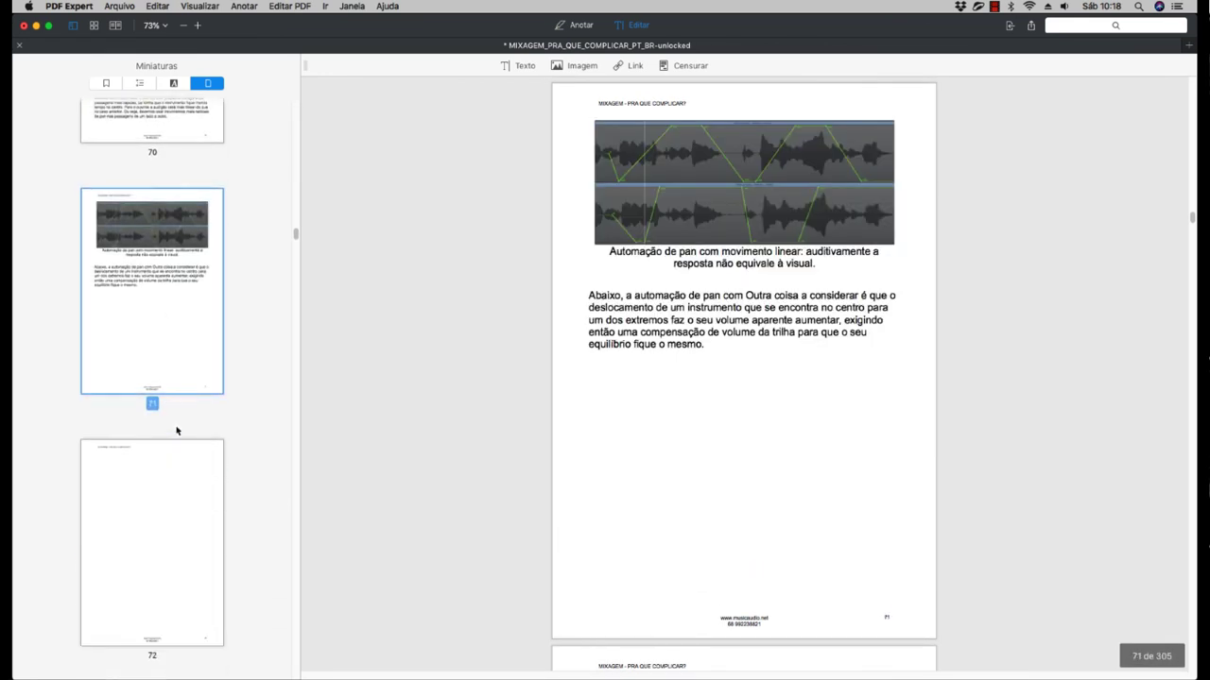
scroll(184, 391, "down", 10)
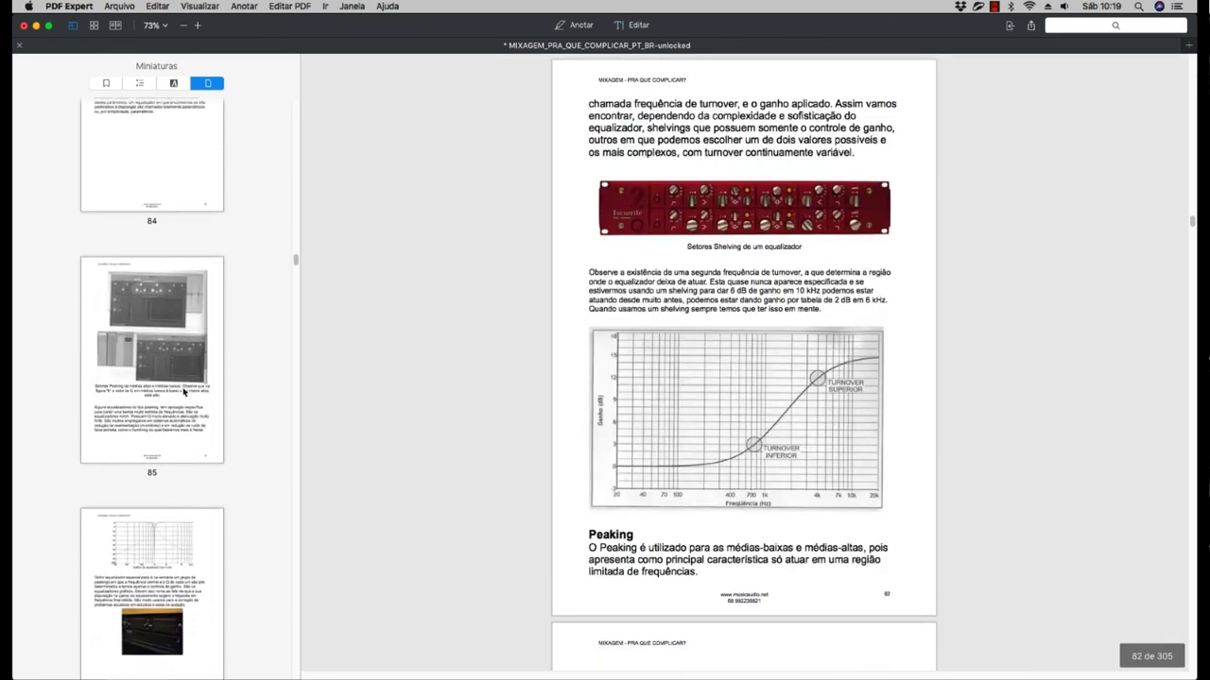
left_click_drag(1192, 222, 1194, 33)
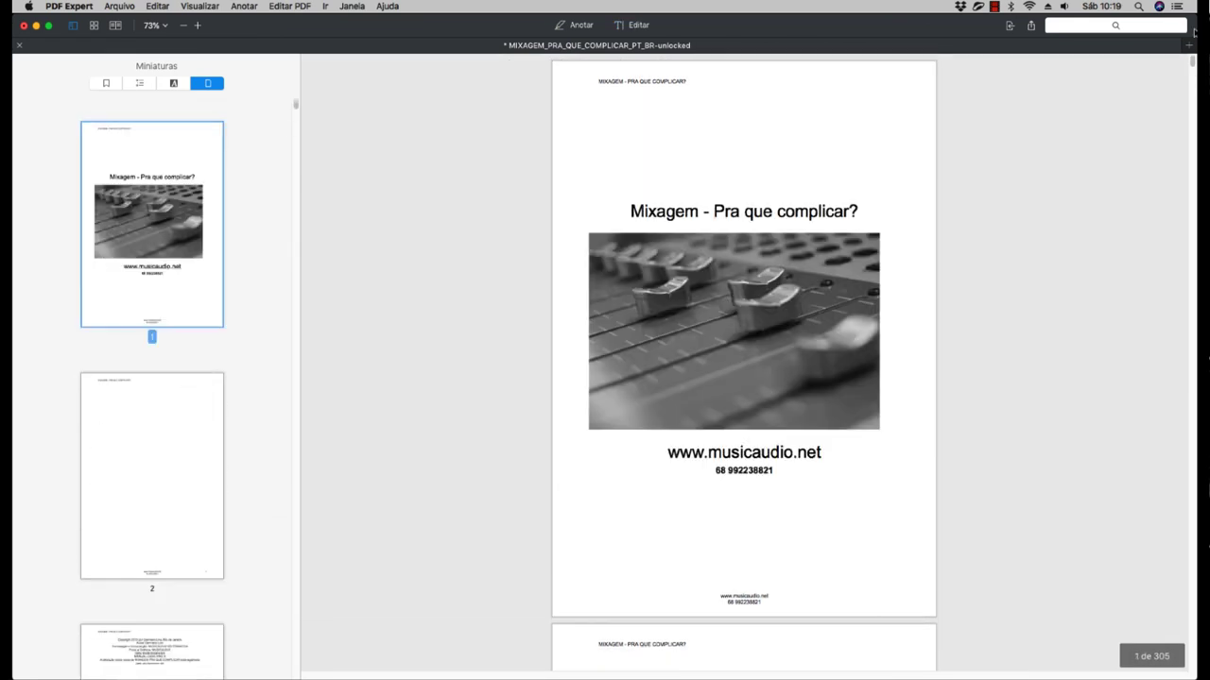
left_click(995, 7)
left_click(996, 7)
left_click(996, 9)
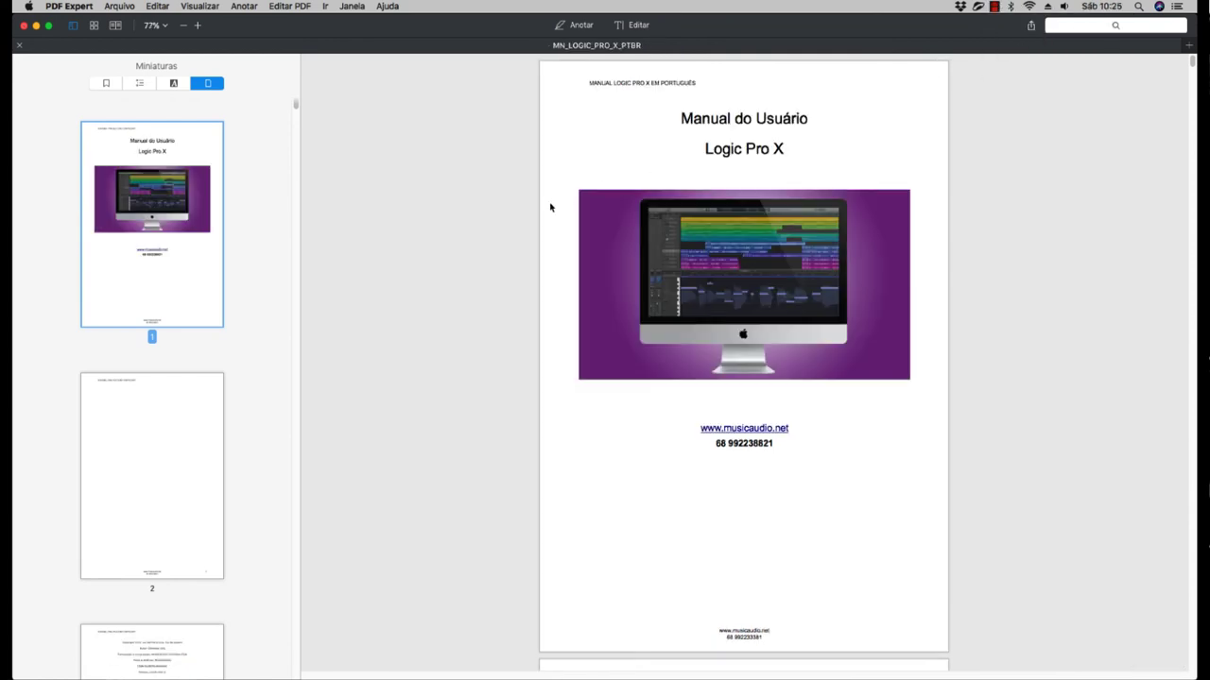
Skim the Portuguese Logic Pro X user manual from its cover through the introduction to the takes and comps pages
left_click_drag(296, 105, 296, 135)
left_click(205, 378)
scroll(205, 387, "down", 10)
left_click(205, 387)
scroll(253, 426, "down", 20)
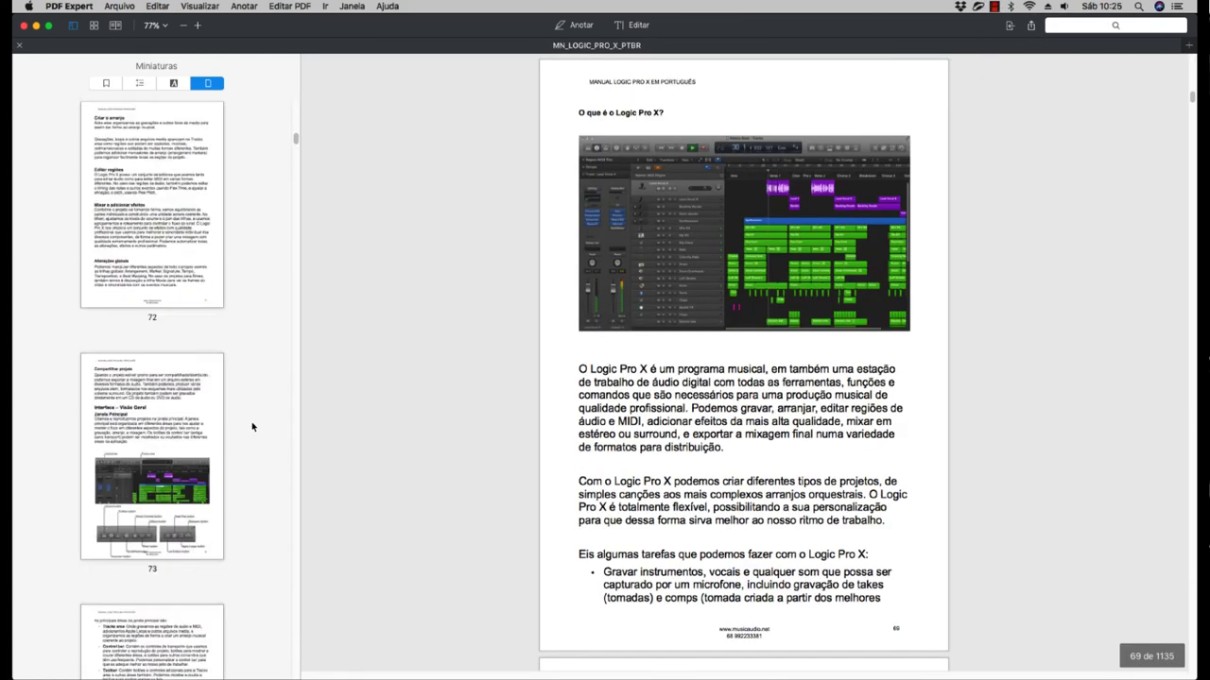
left_click(195, 369)
scroll(197, 400, "down", 10)
left_click(183, 431)
scroll(180, 434, "down", 20)
left_click(180, 433)
scroll(177, 425, "down", 5)
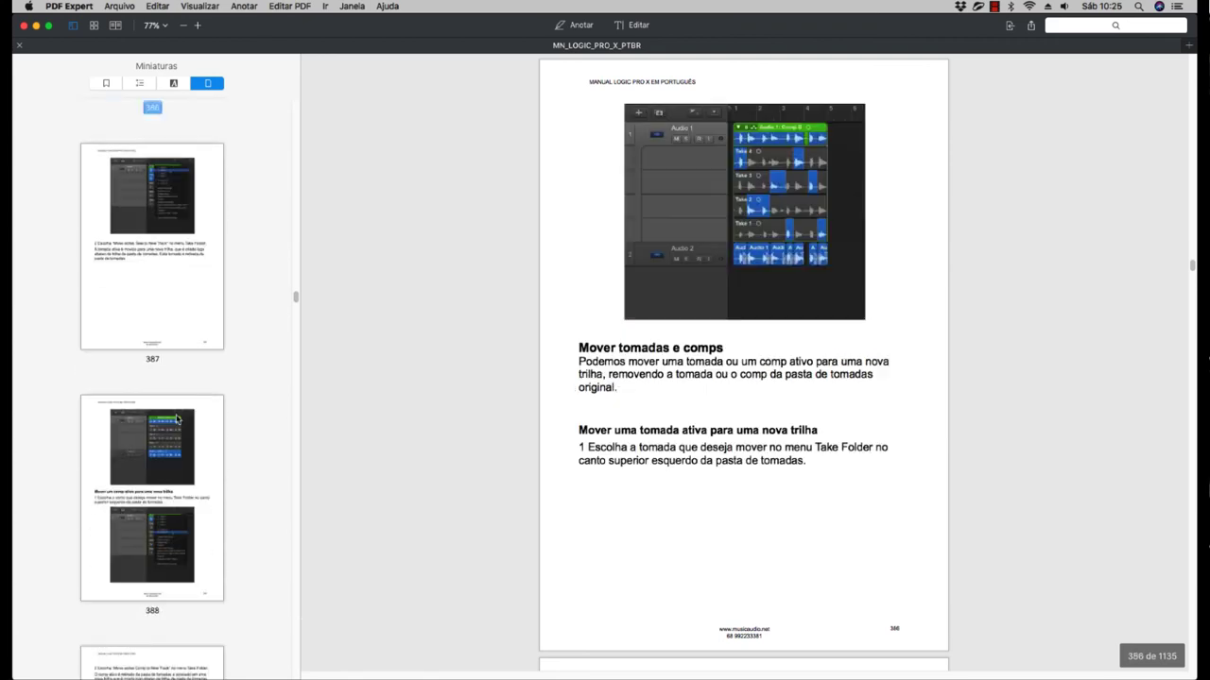
scroll(179, 425, "down", 10)
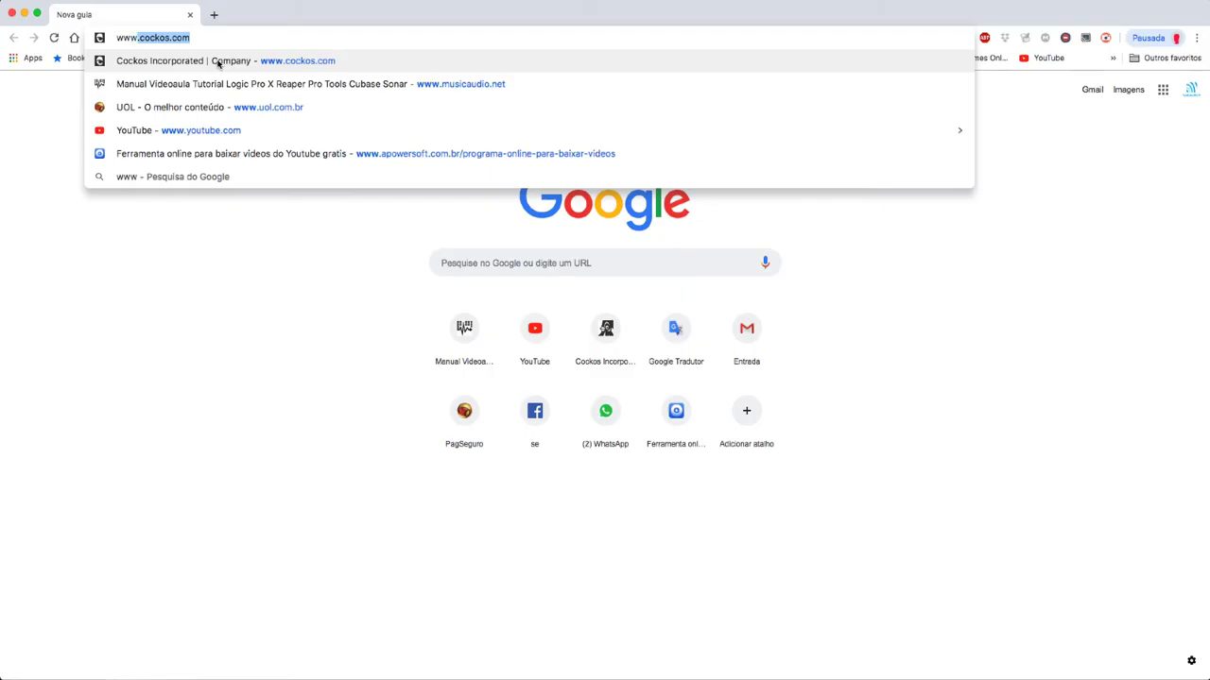
In Chrome, open musicaudio.net and go to its "Manuais em Português" page
type("musicaudio.net")
key("Return")
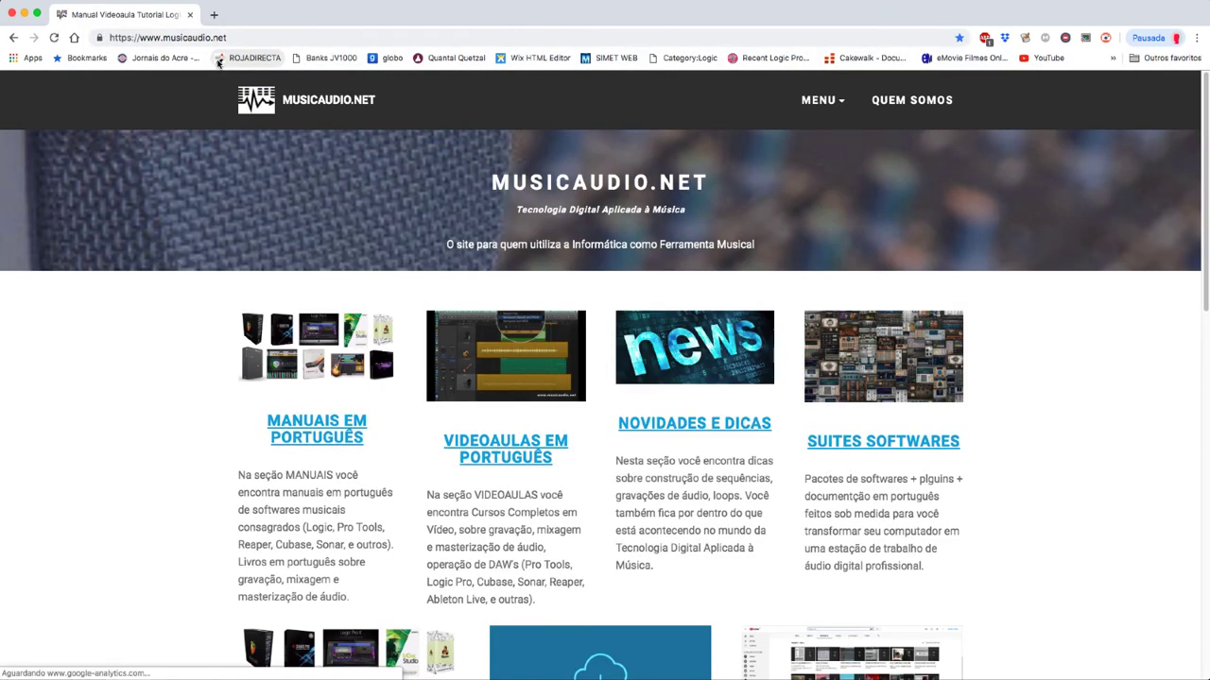
scroll(303, 319, "down", 2)
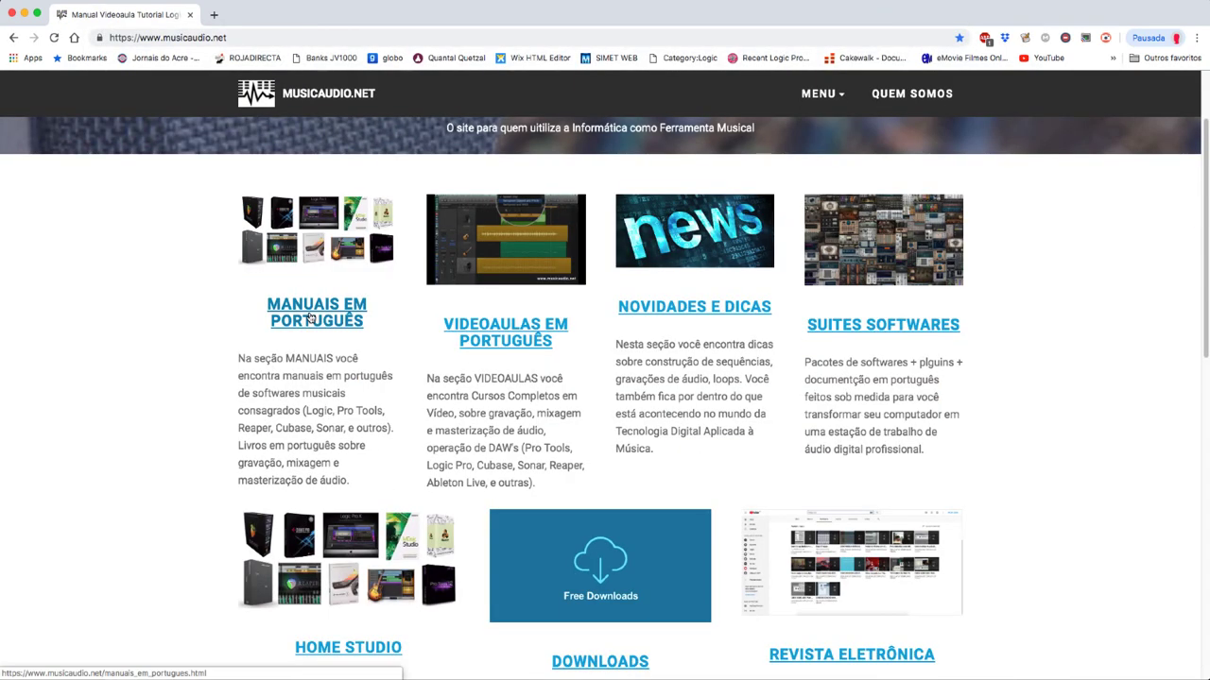
left_click(313, 318)
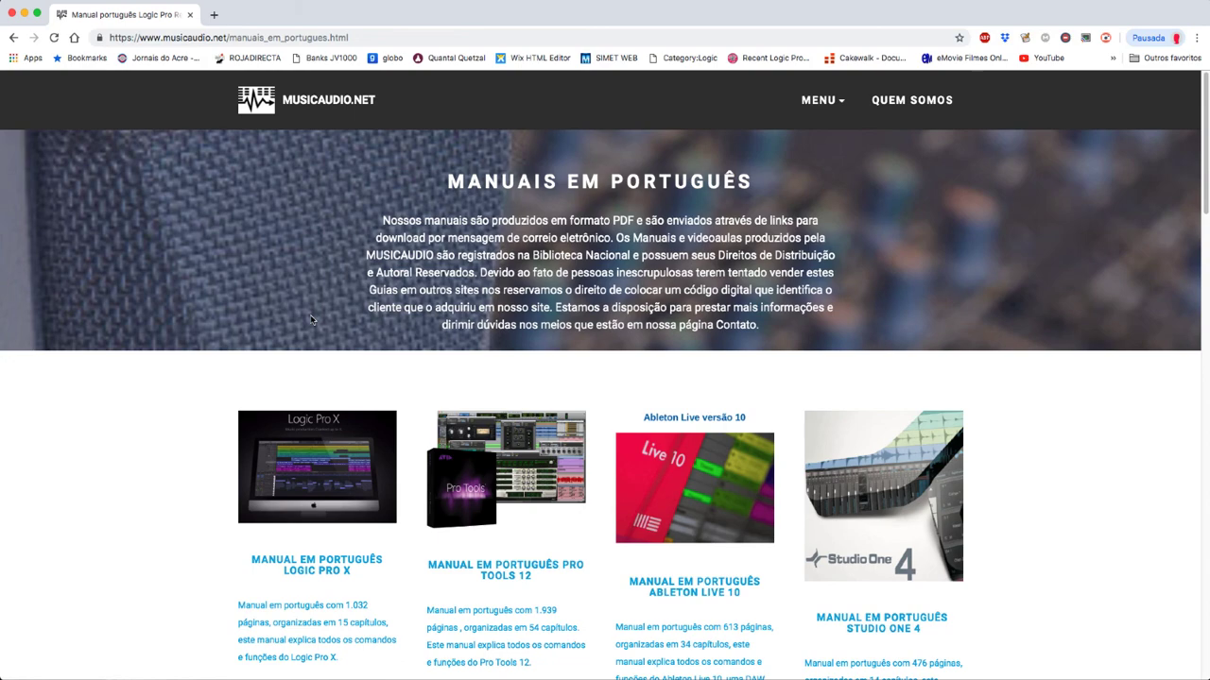
Look through the Portuguese manuals on offer down to the contact details, and return to the Logic Pro X manual
scroll(197, 324, "down", 5)
scroll(197, 328, "down", 7)
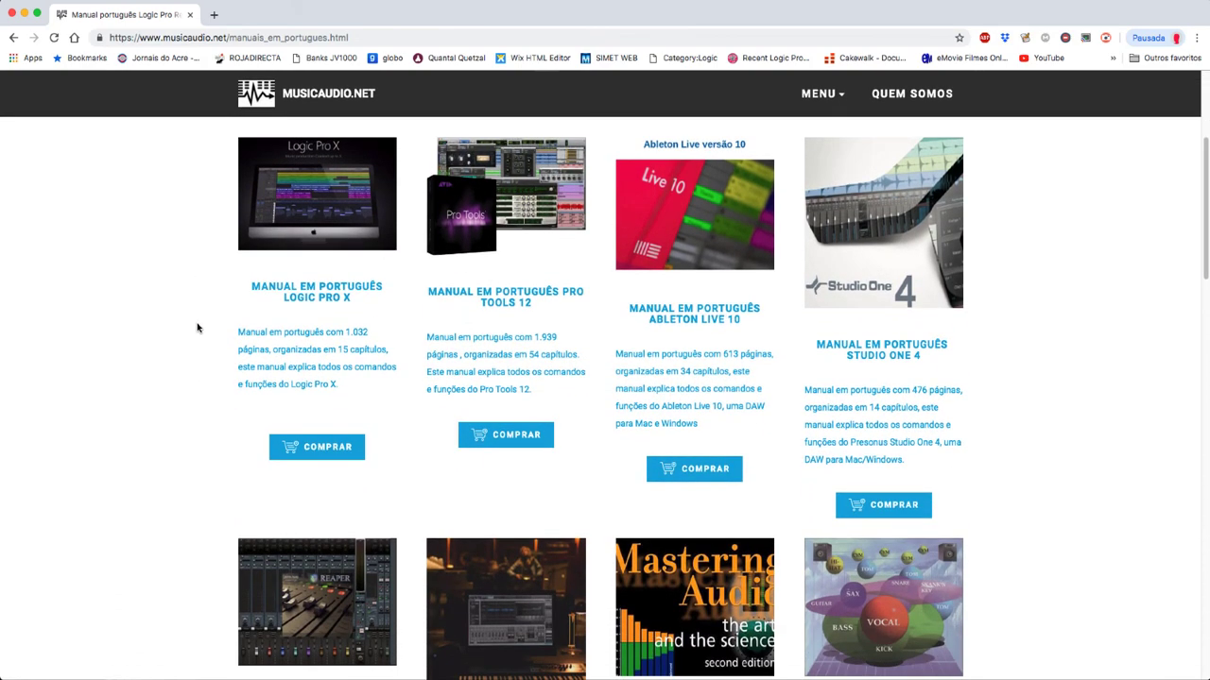
scroll(197, 328, "down", 13)
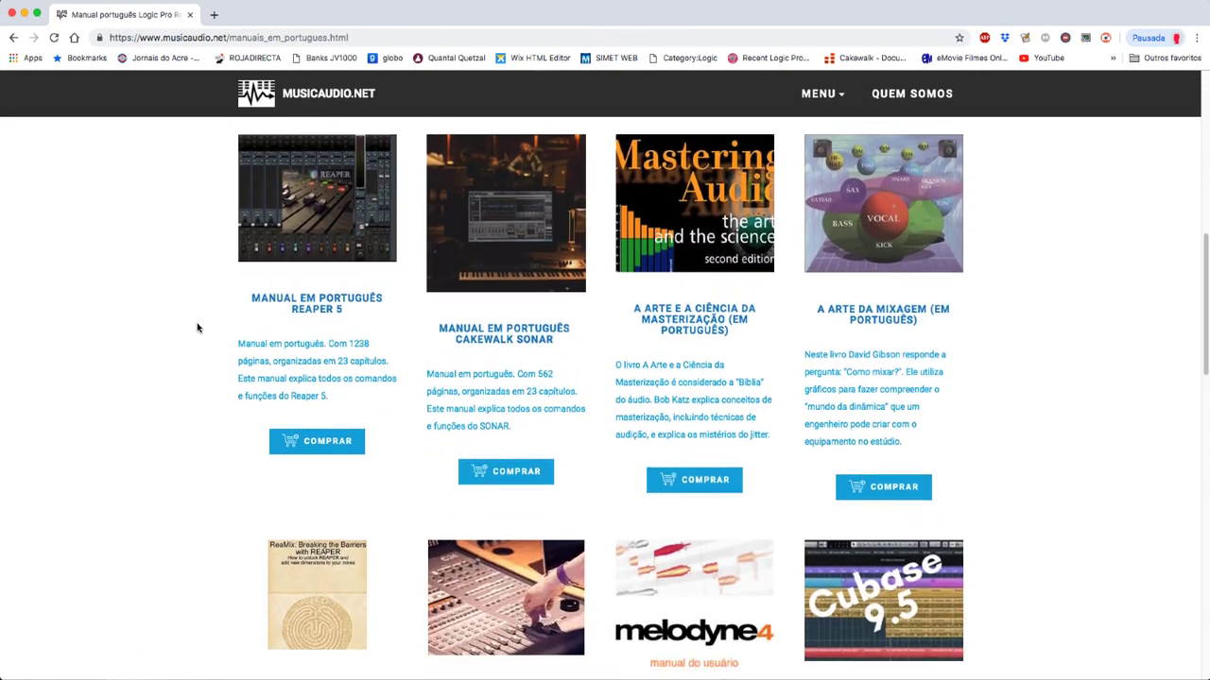
scroll(197, 328, "down", 17)
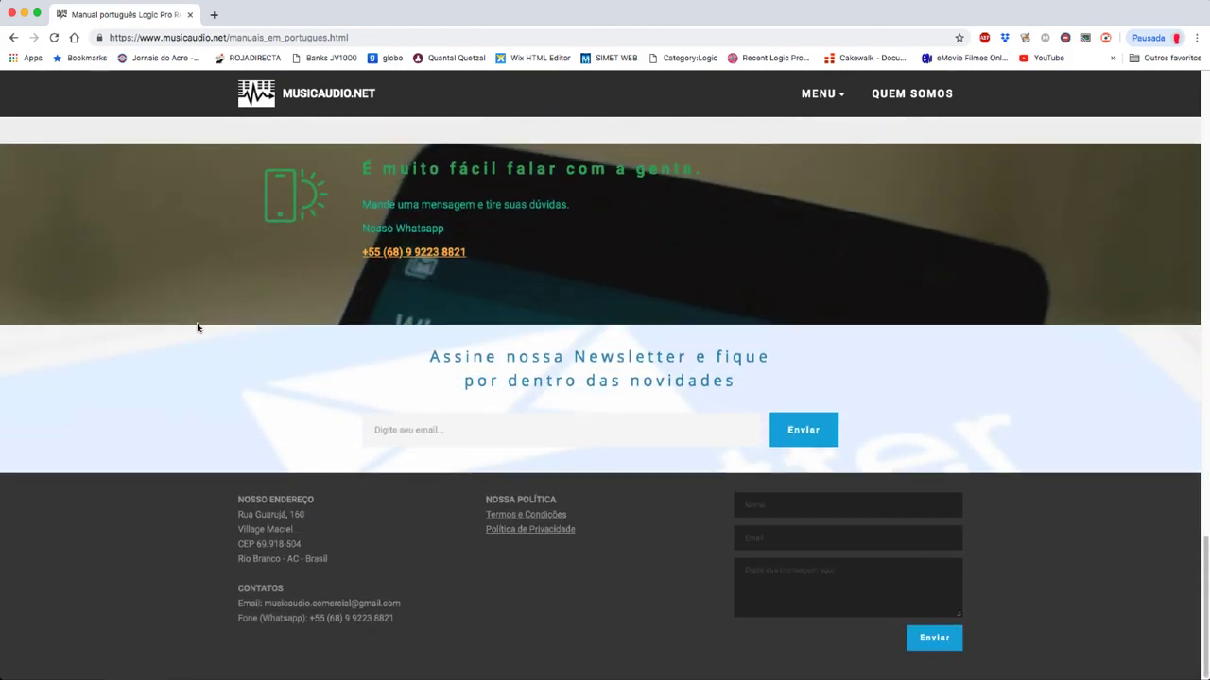
scroll(196, 328, "up", 20)
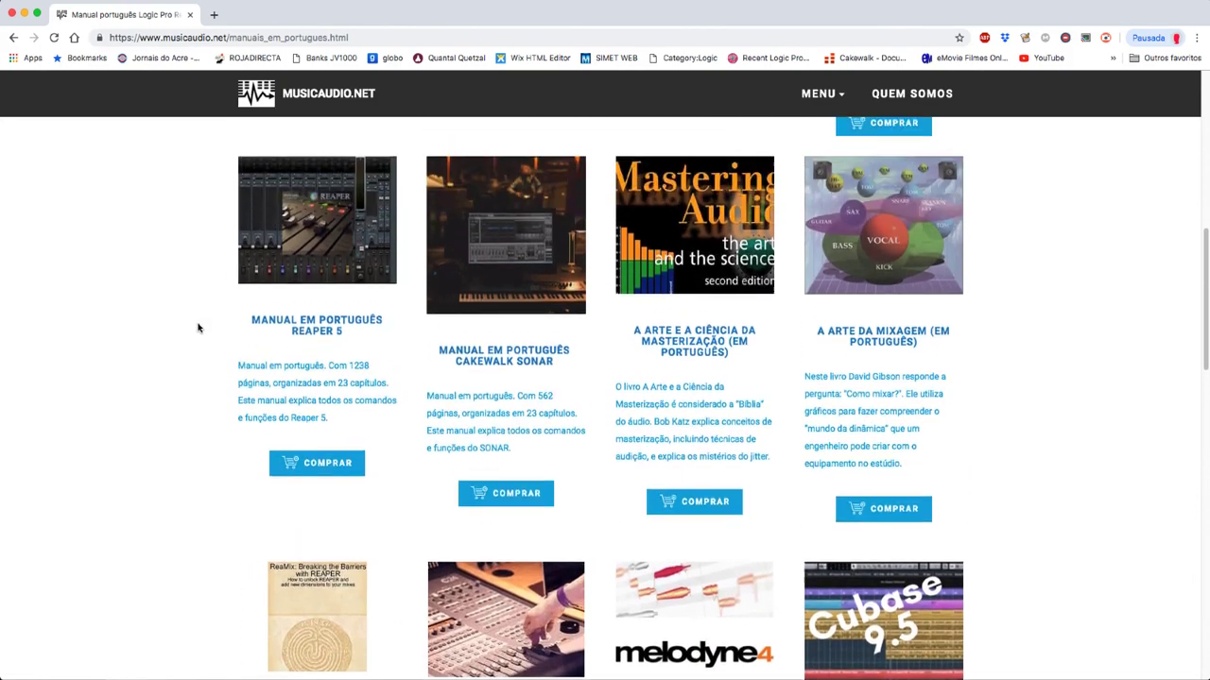
scroll(199, 328, "up", 9)
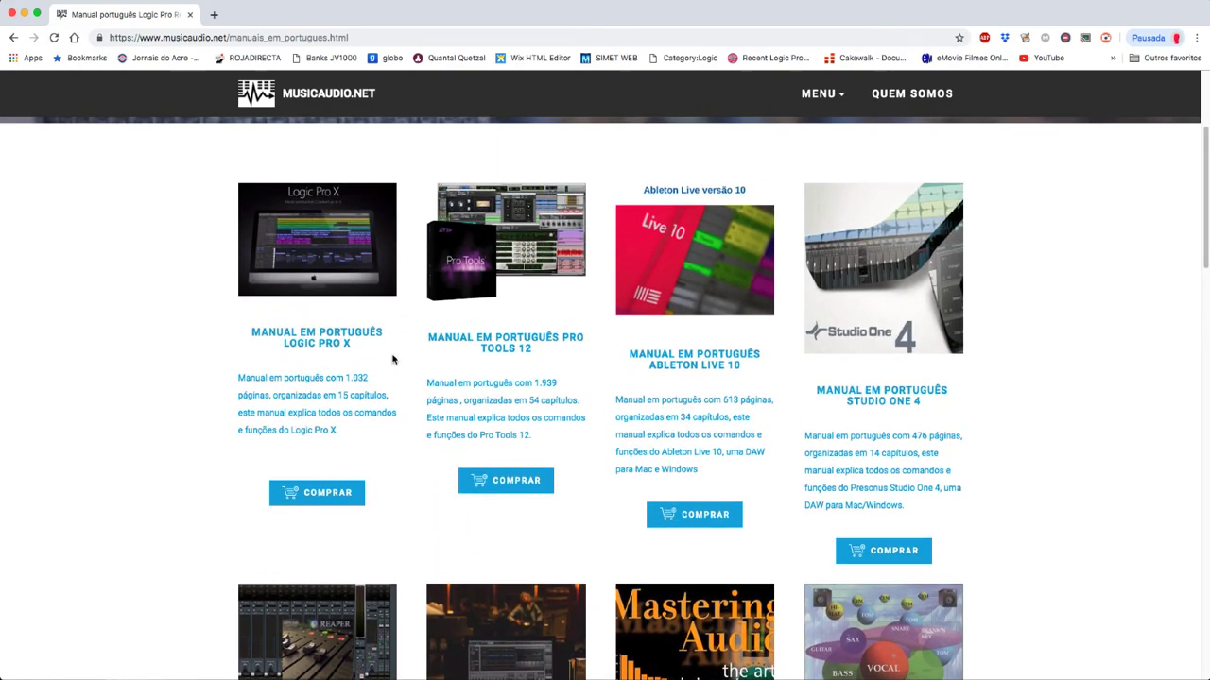
scroll(347, 493, "up", 3)
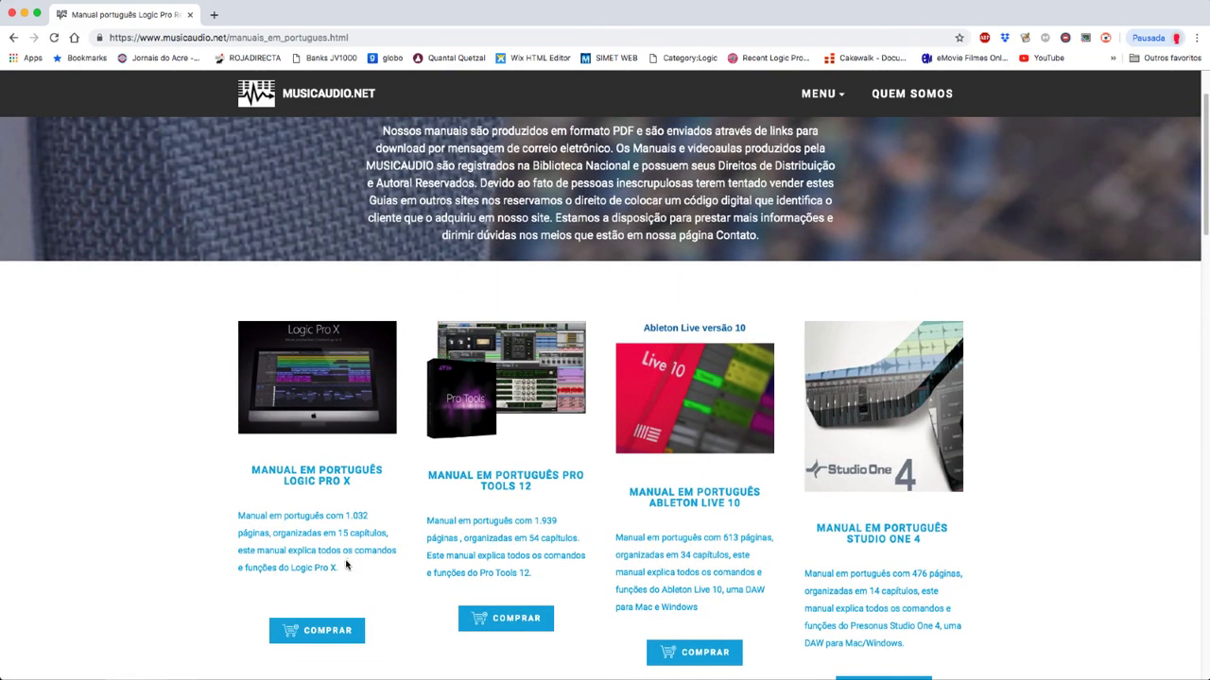